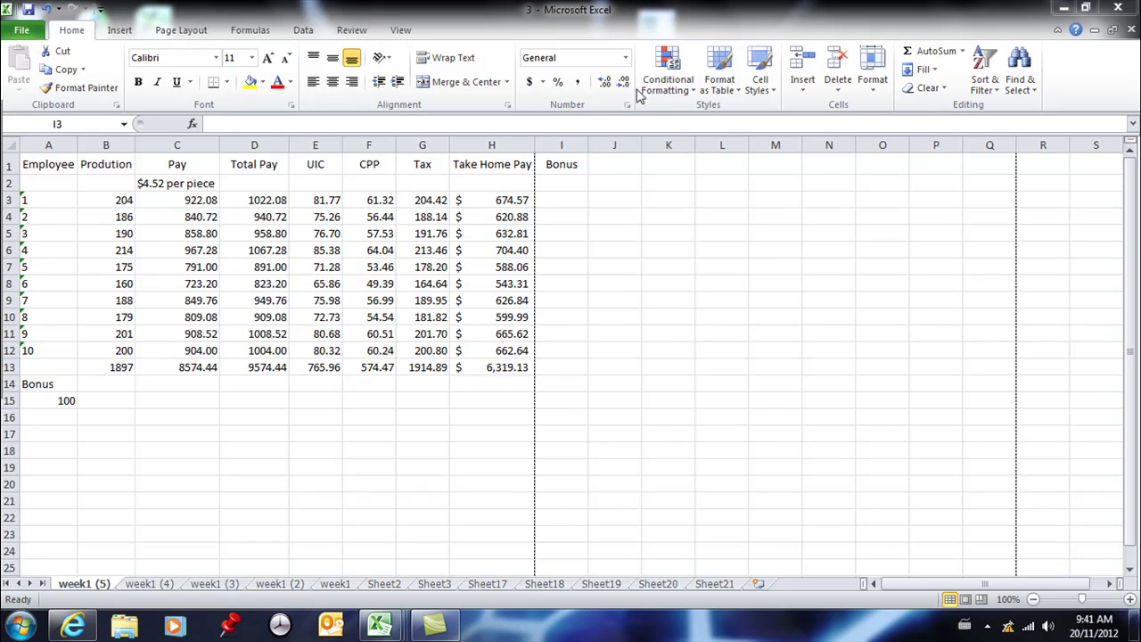
- Enter =IF(B3>200,"good","bad") in cell I3 and fill it down the Bonus column to I12
click(560, 202)
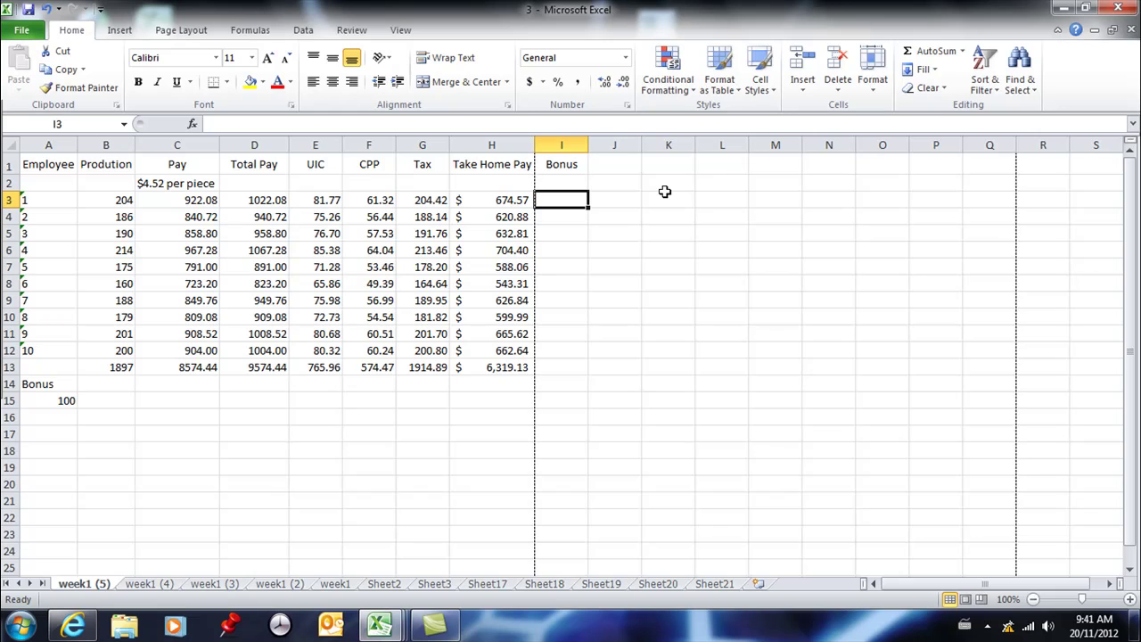
text(=)
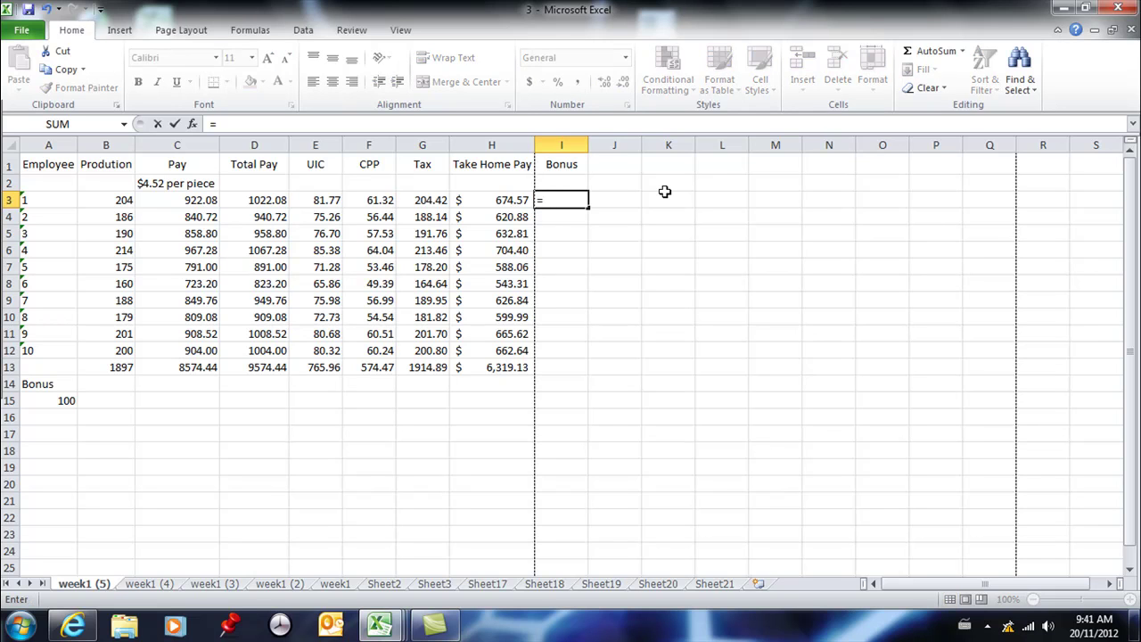
text(if)
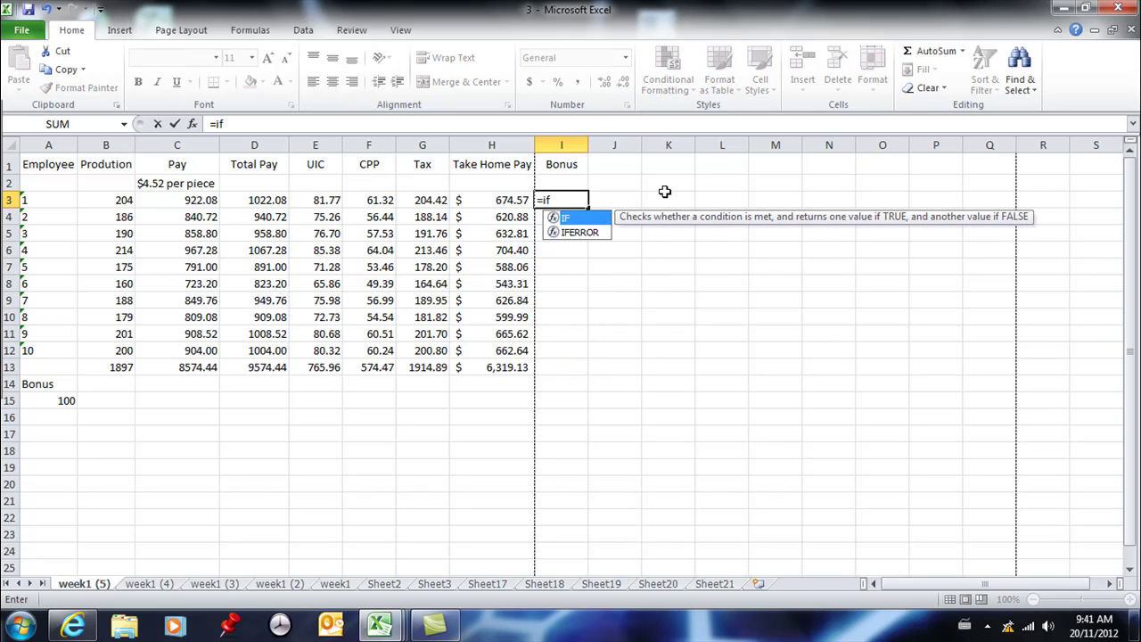
text(()
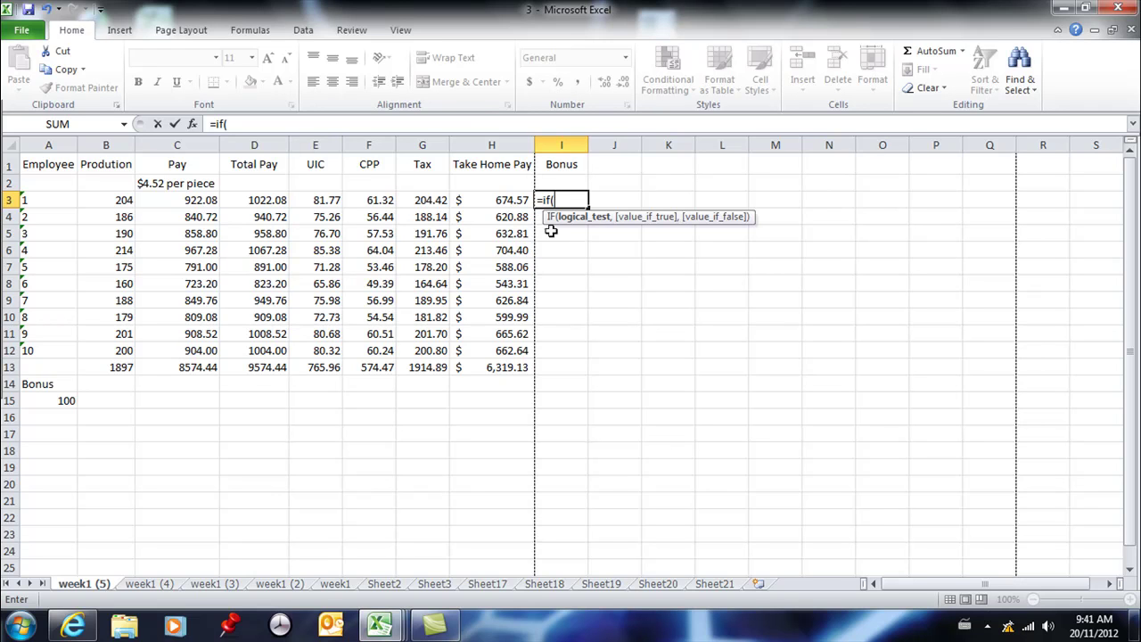
click(119, 202)
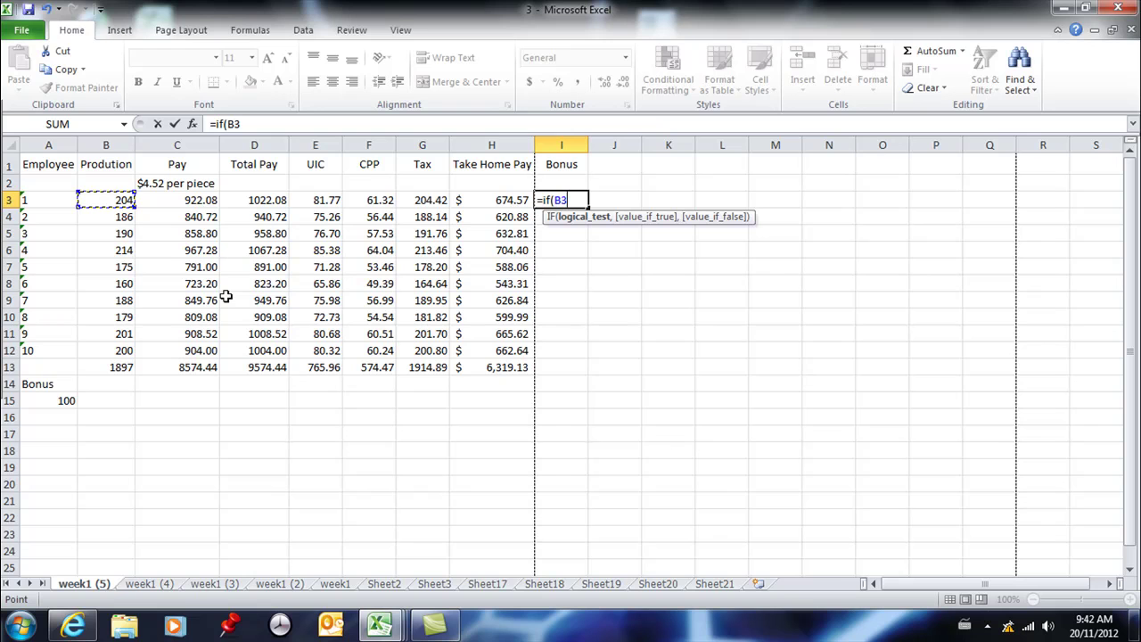
text(>200,)
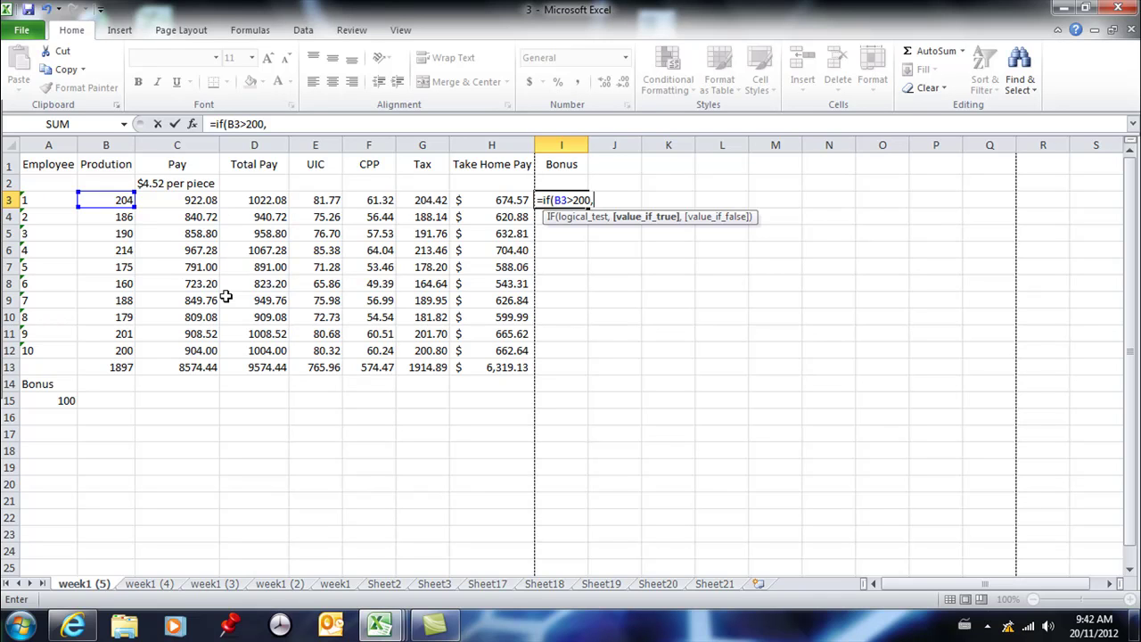
text("good","bad)
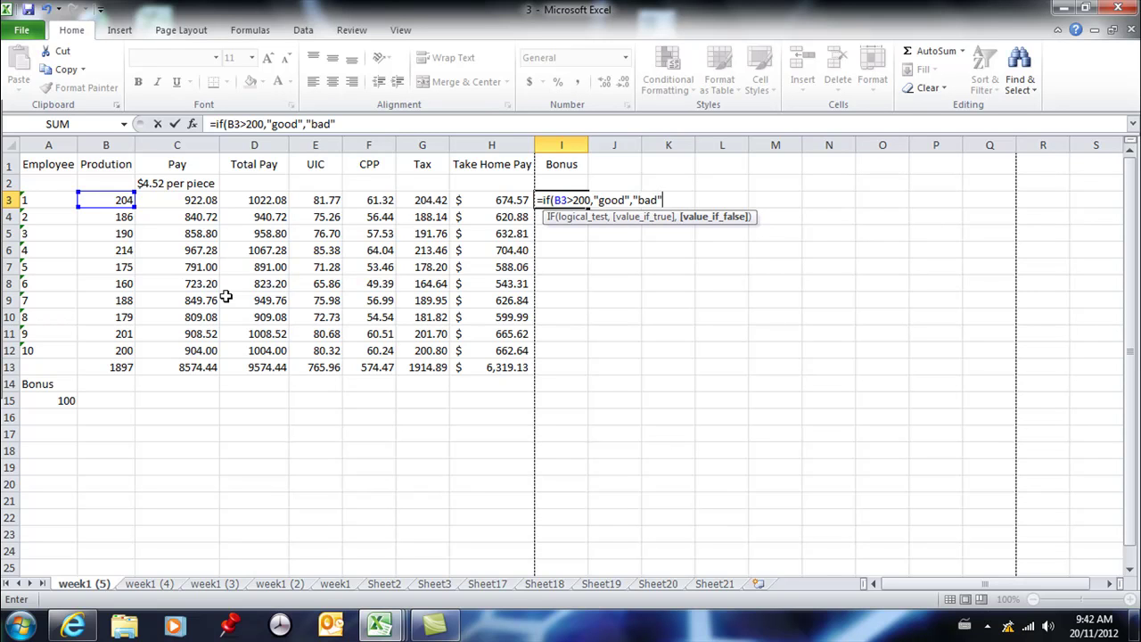
text("))
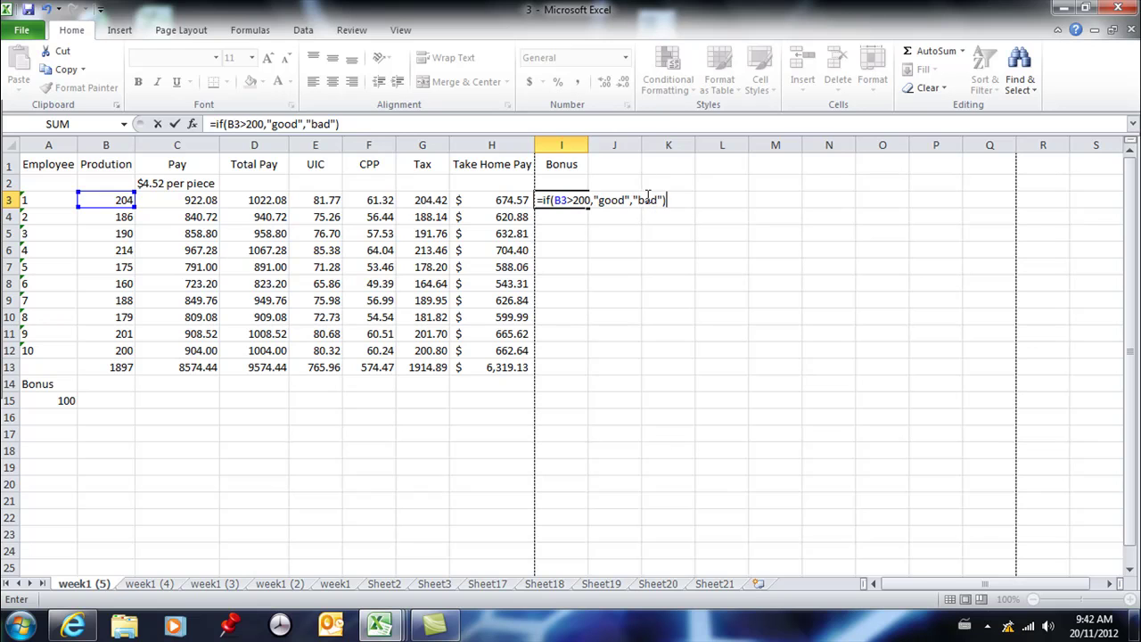
key(Return)
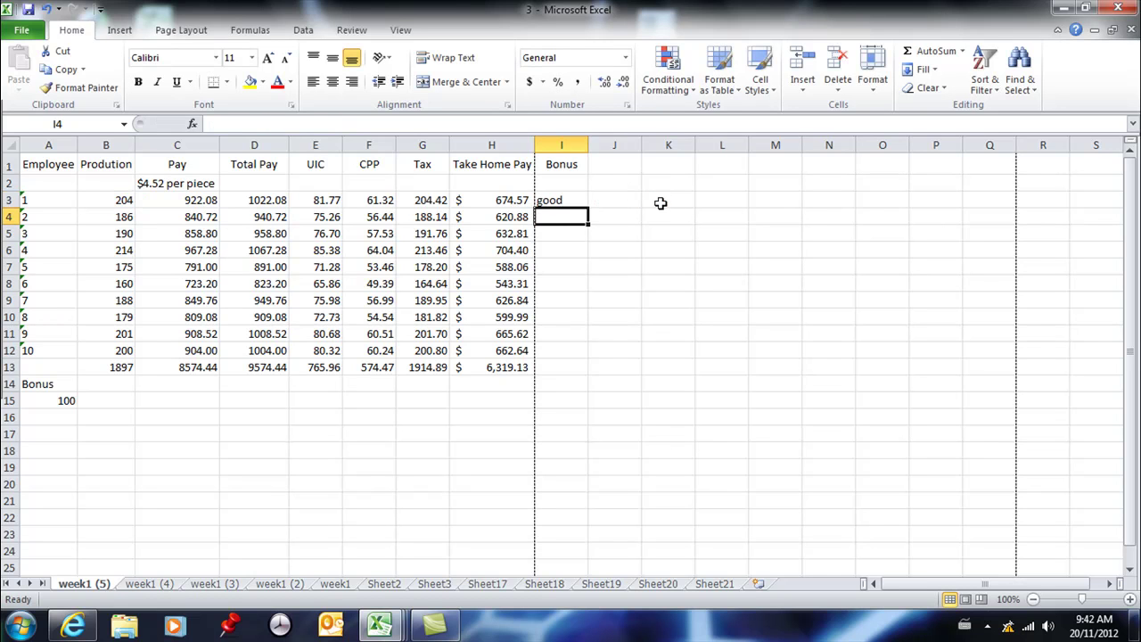
key(Up)
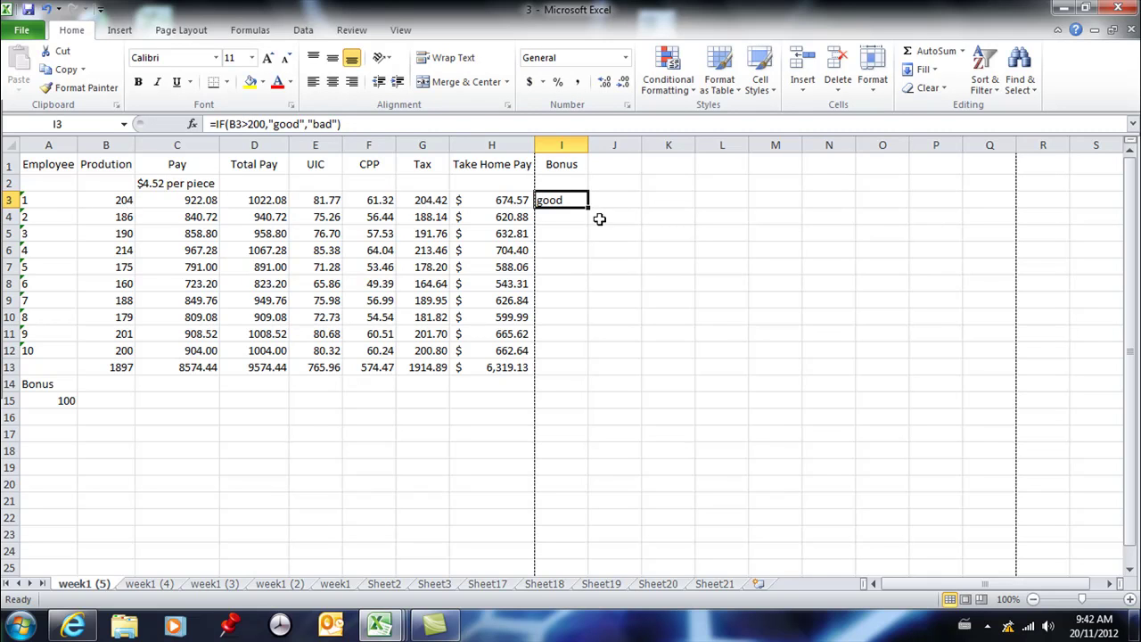
drag(591, 210, 598, 368)
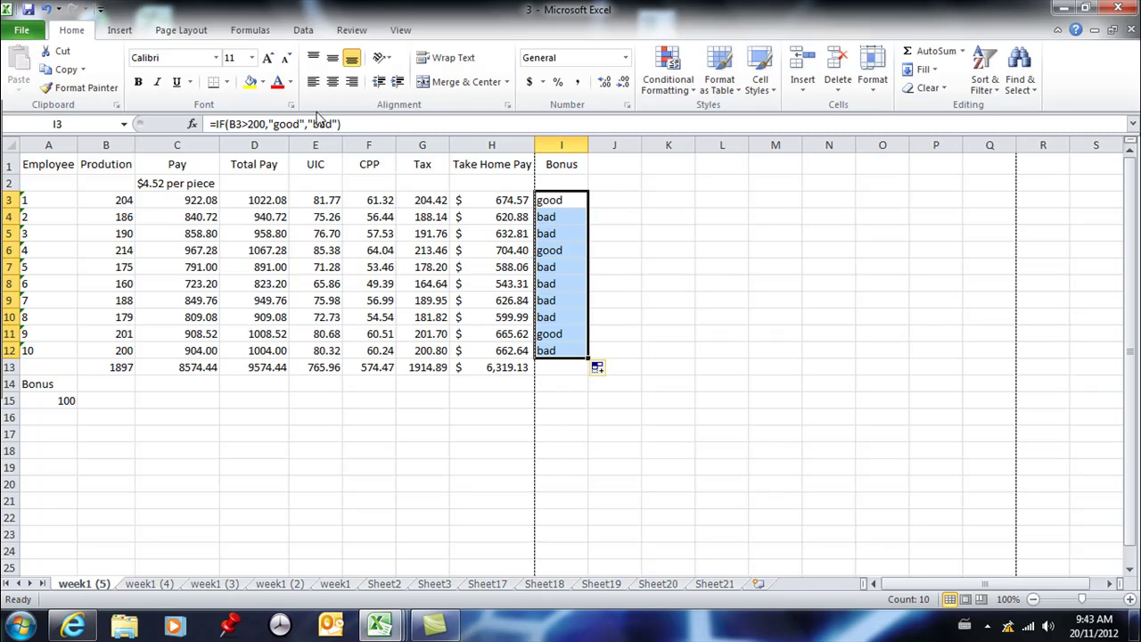
- Replace "bad" with an empty string in the I3 formula and fill it down to I12
click(330, 124)
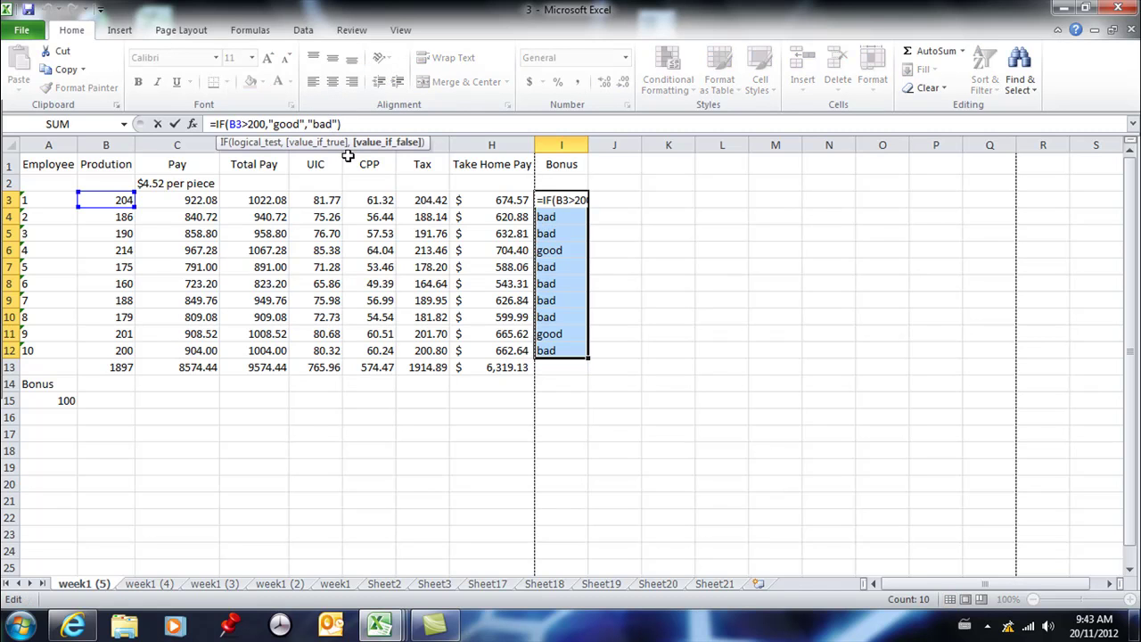
key(BackSpace)
key(BackSpace)
key(BackSpace)
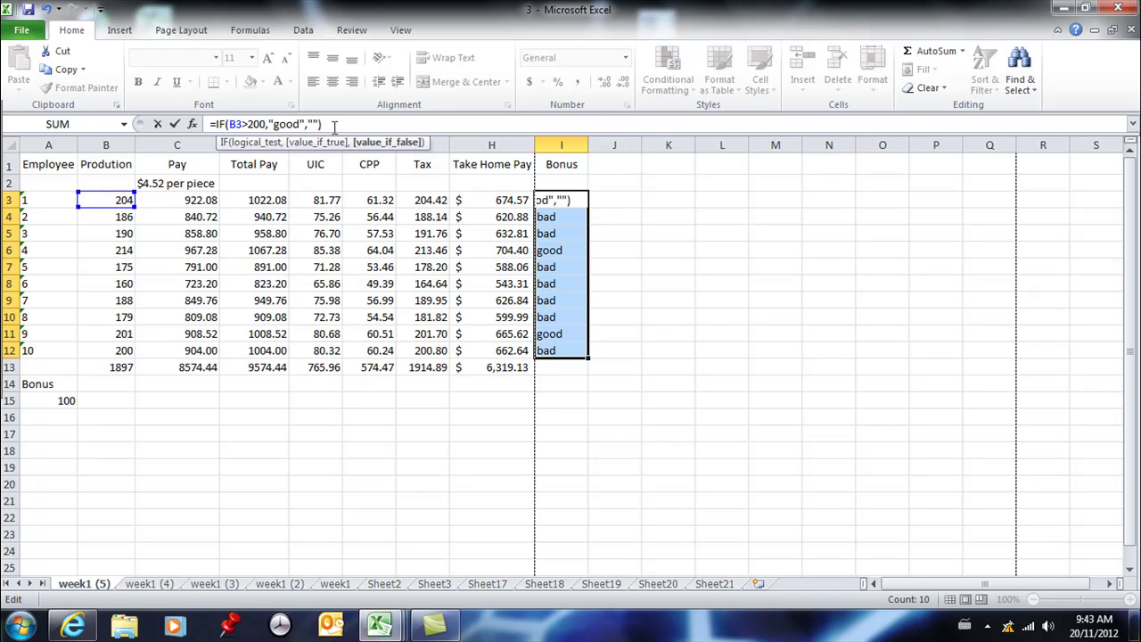
key(Return)
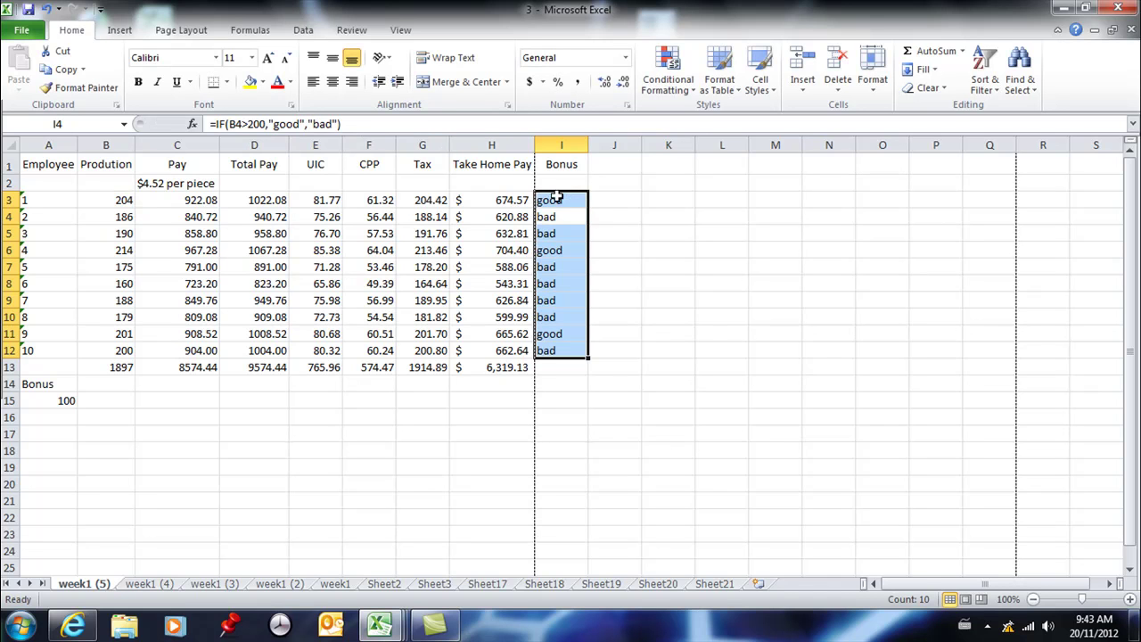
click(560, 198)
drag(587, 206, 592, 362)
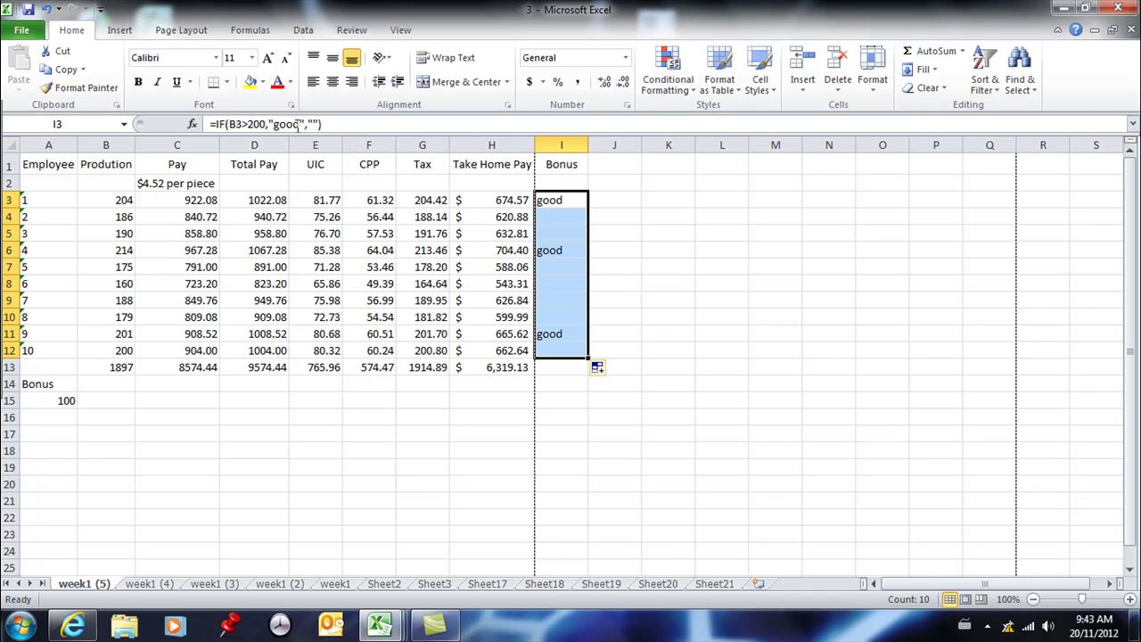
- Change the I3 formula to =IF(B3>200,"","layoff") and fill it down to I12
drag(300, 124, 276, 124)
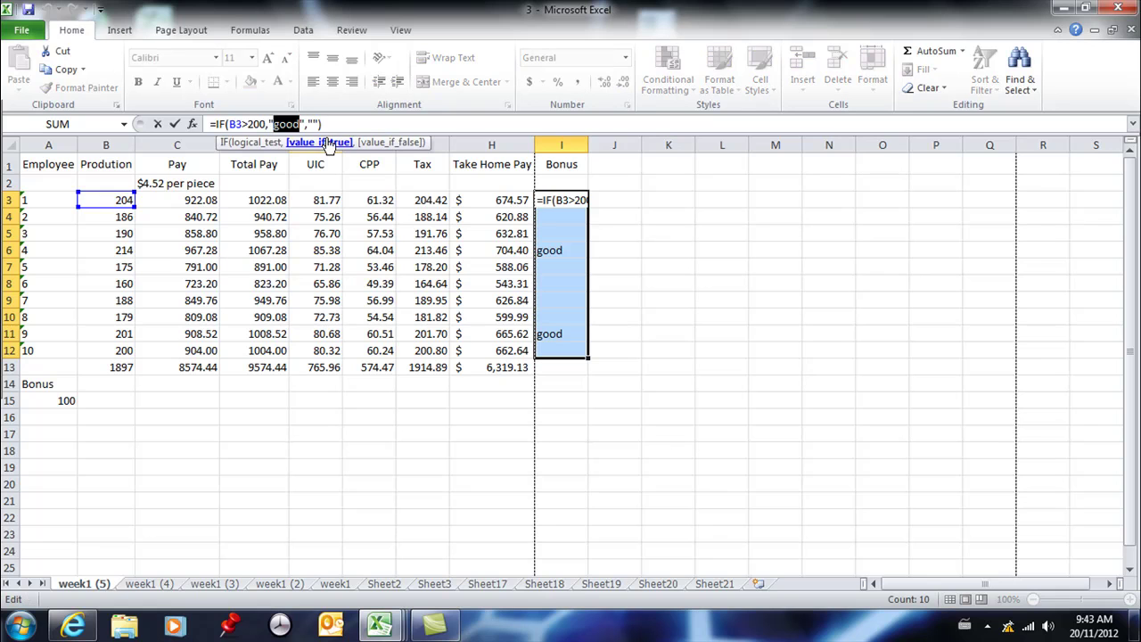
key(Delete)
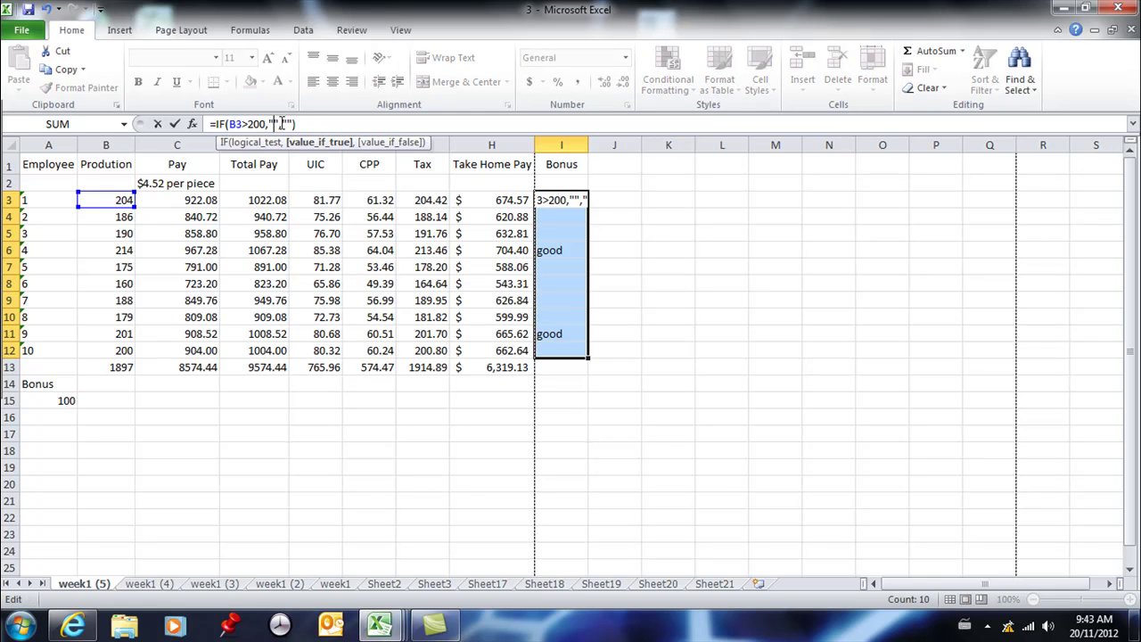
click(290, 124)
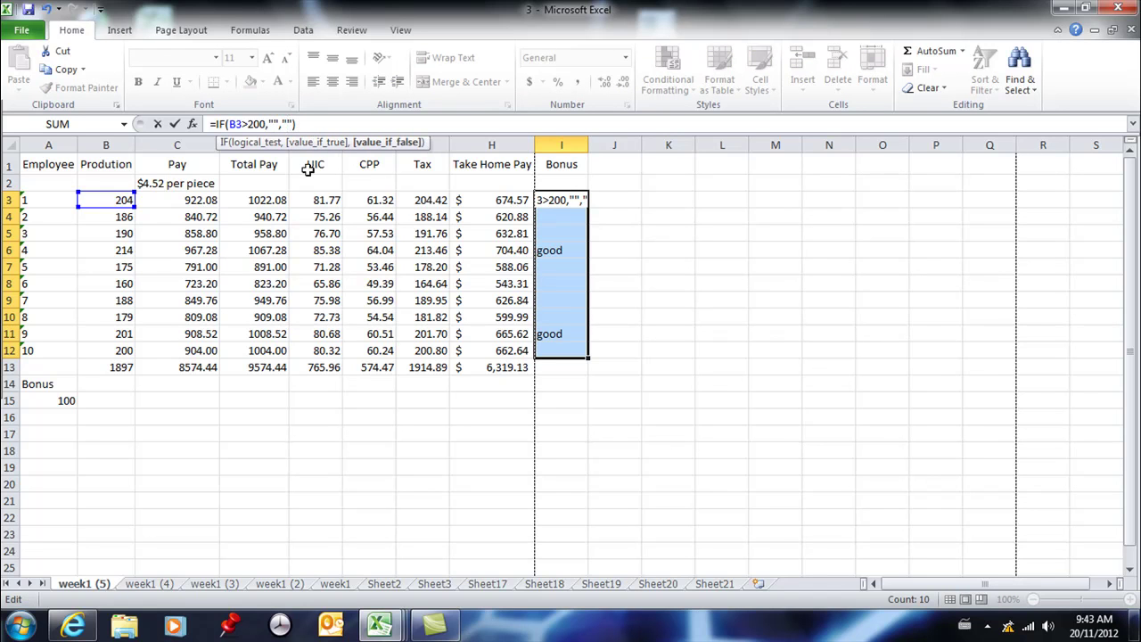
text(layoff)
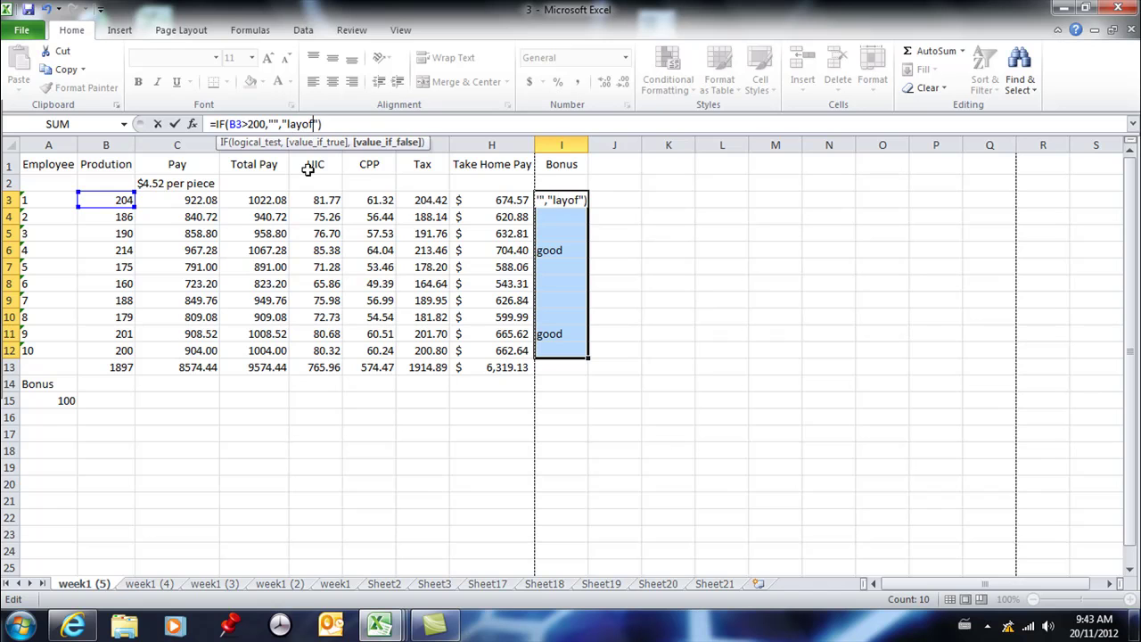
key(Return)
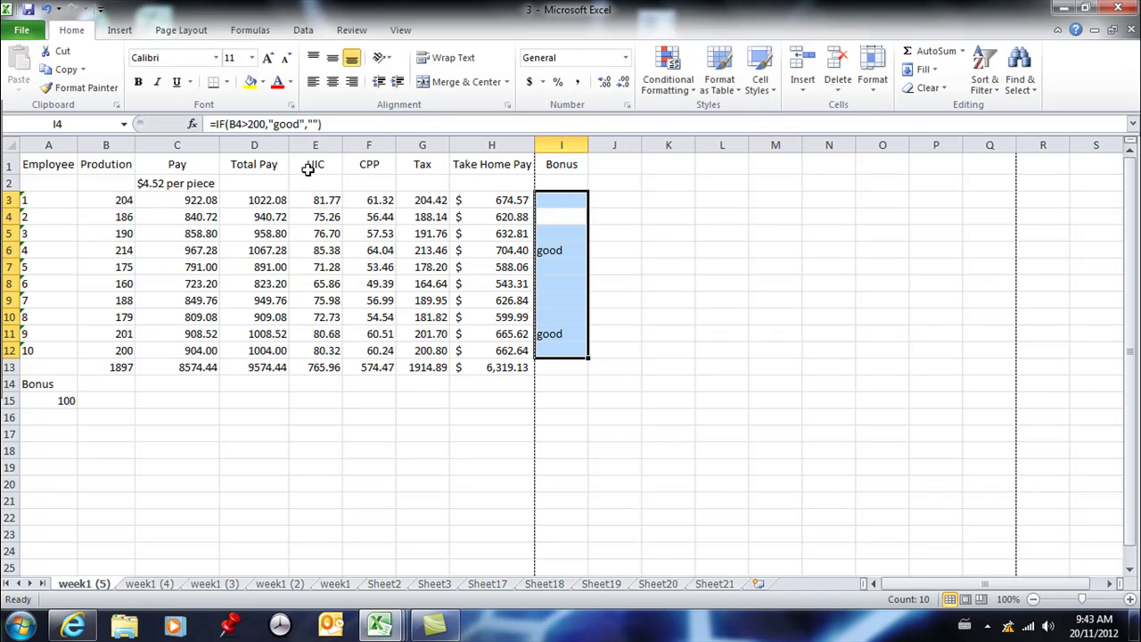
click(570, 198)
drag(587, 208, 581, 359)
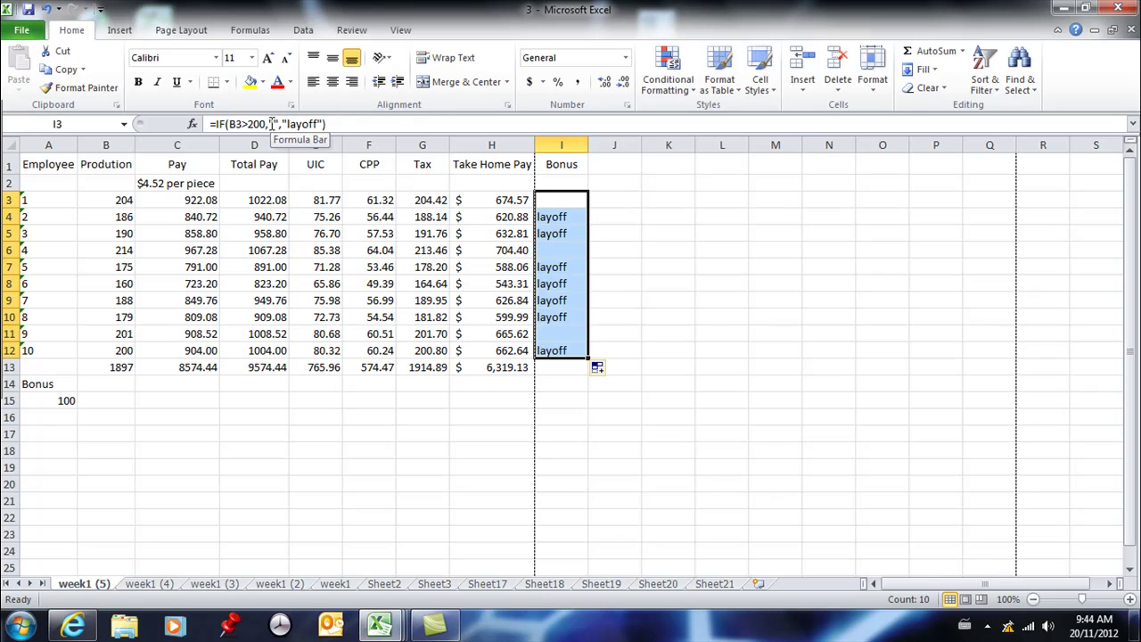
- Change the I3 formula to =IF(B3>200,B3*5%,0) and fill it down to I12
click(557, 201)
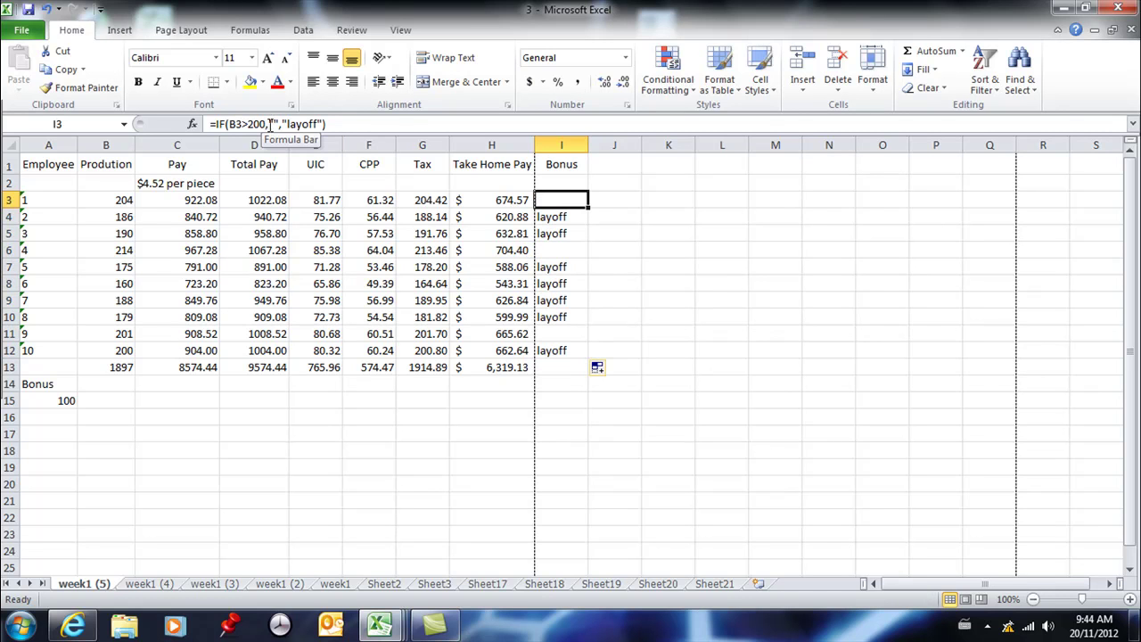
drag(267, 125, 322, 126)
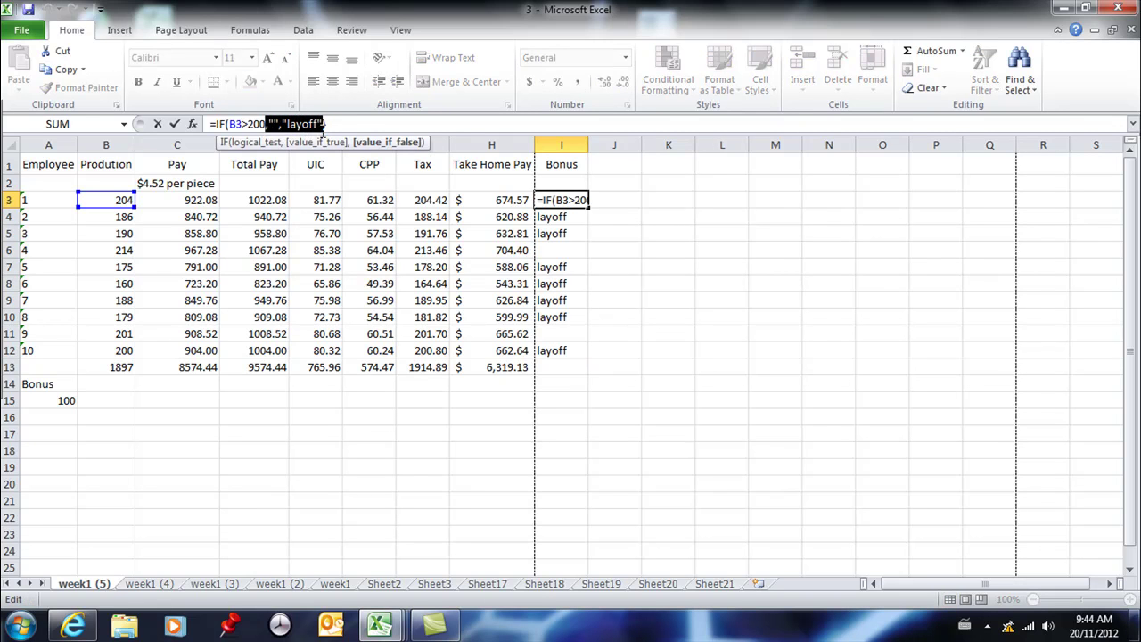
key(BackSpace)
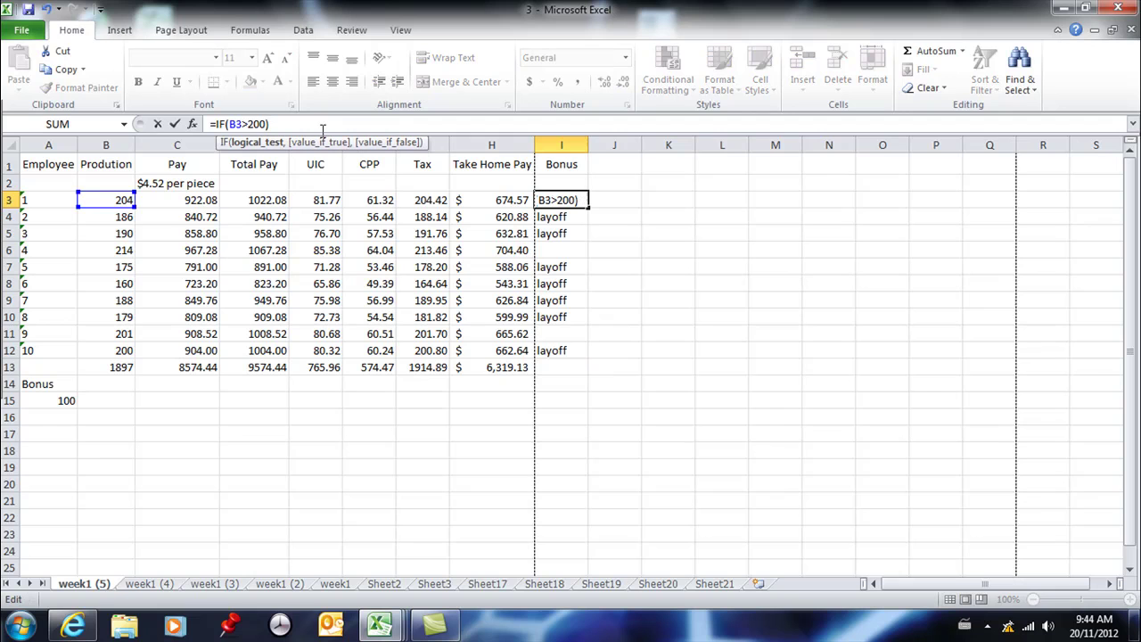
text(,)
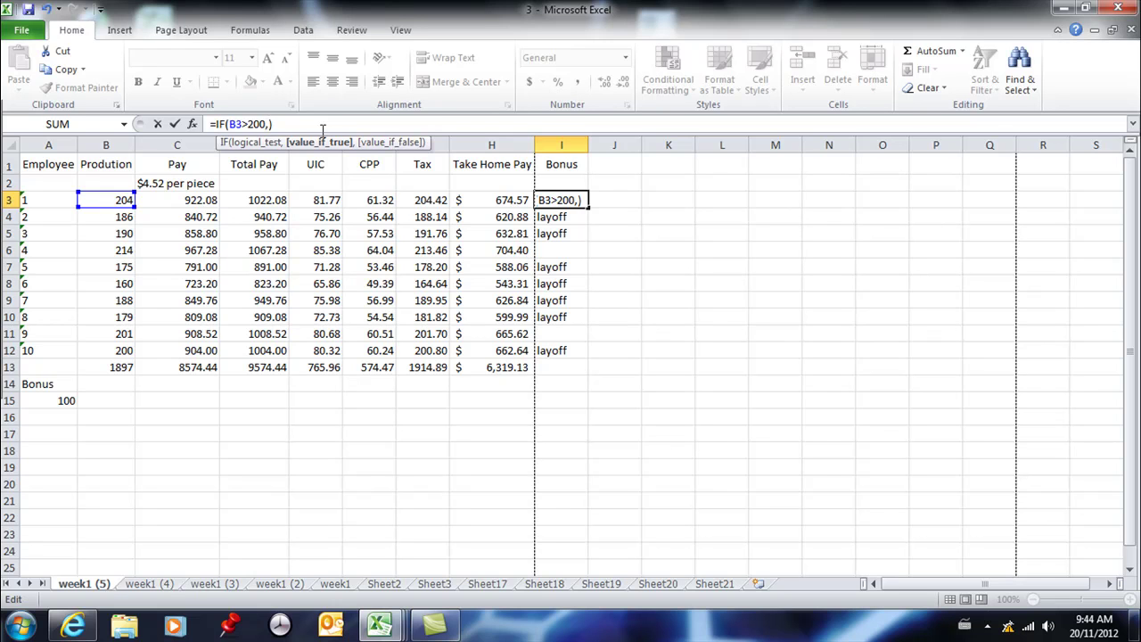
text(b3*5%,)
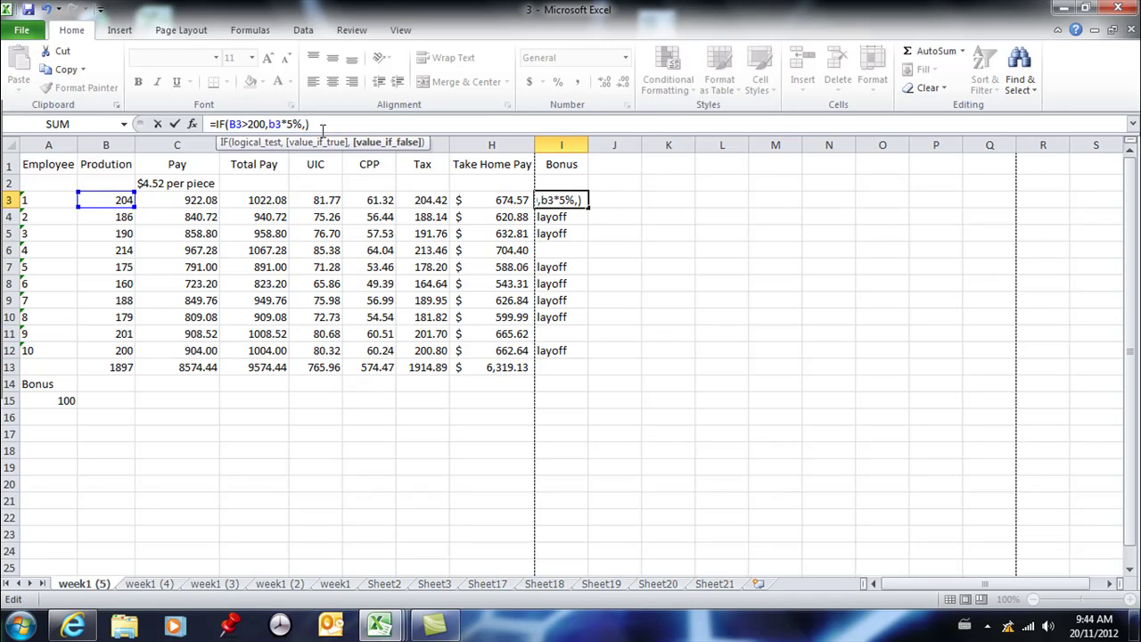
text(0)
key(Return)
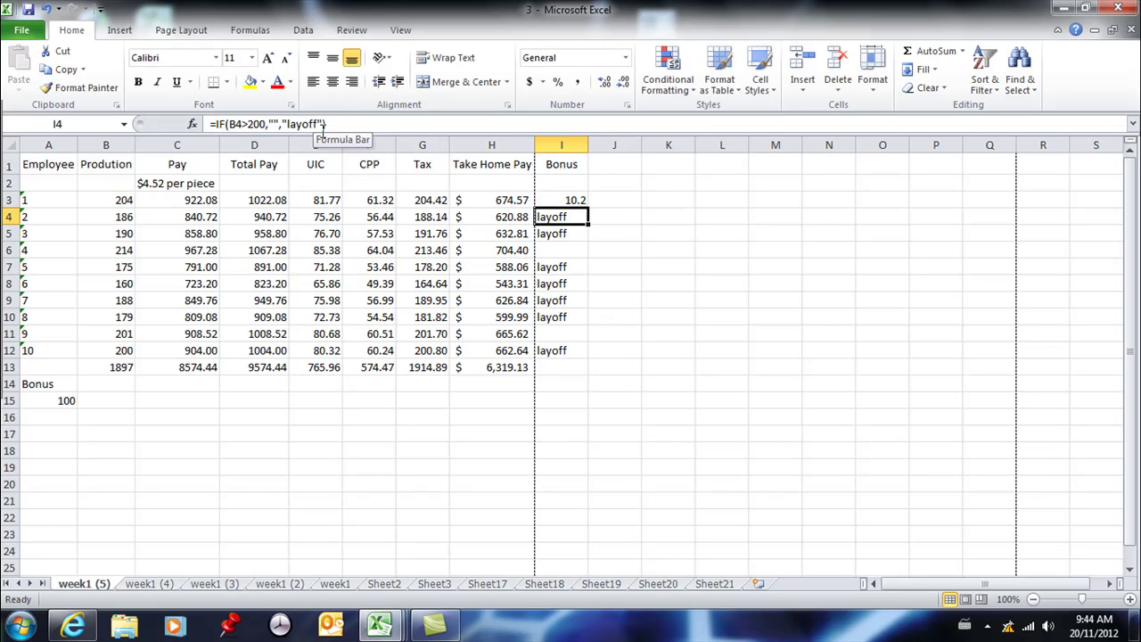
key(Up)
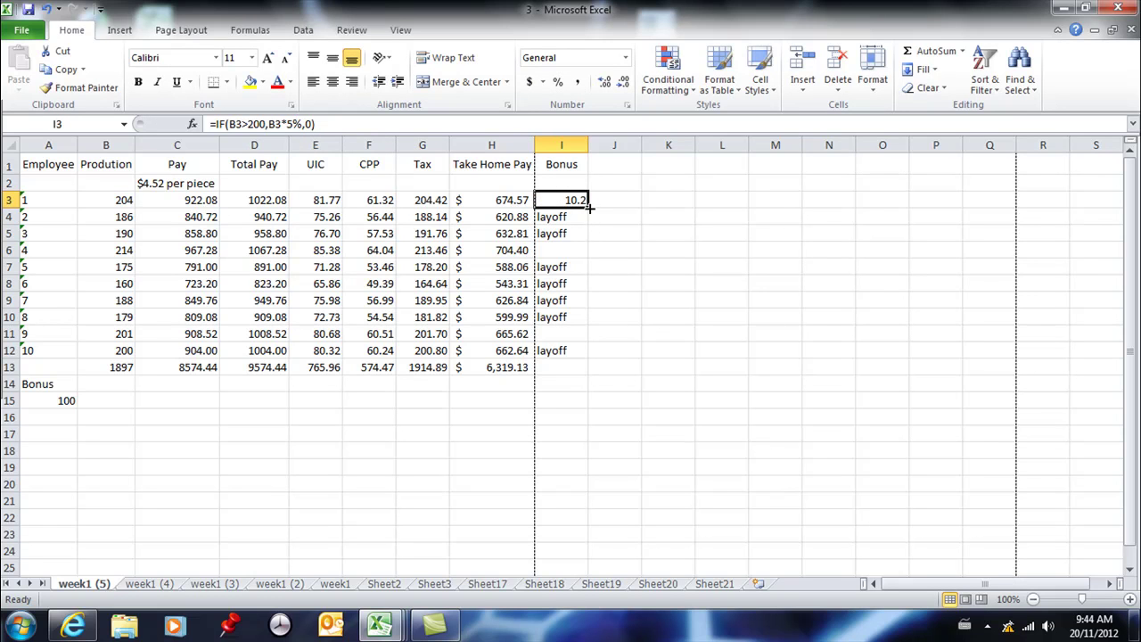
drag(589, 207, 553, 357)
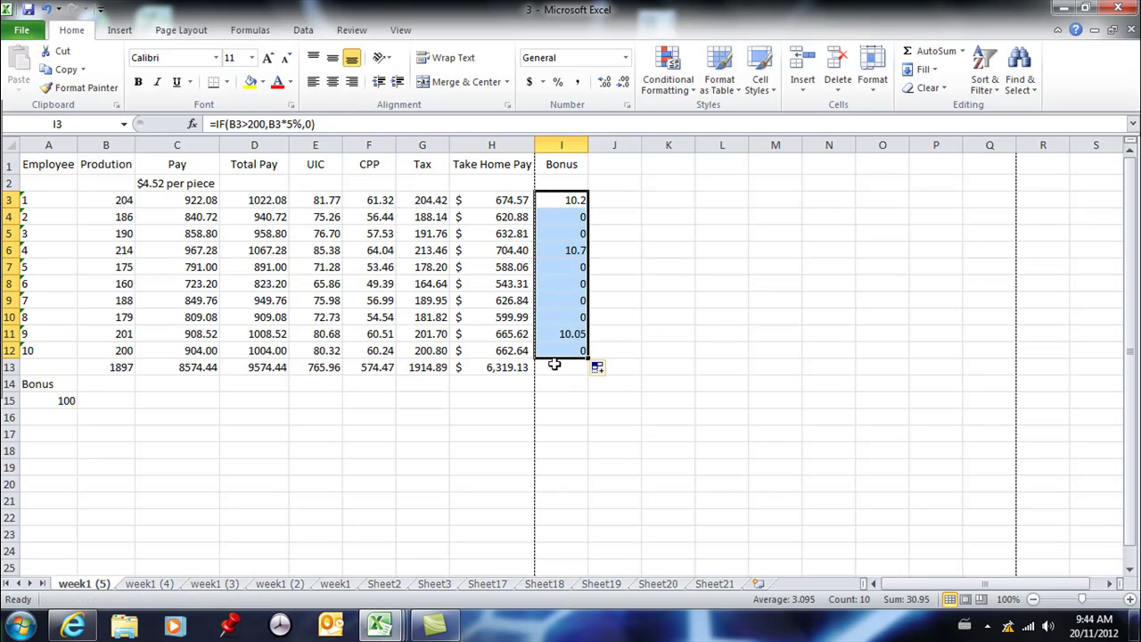
- Set the bonus rate in the I3 formula to 20% and fill the formula down to I11
click(289, 124)
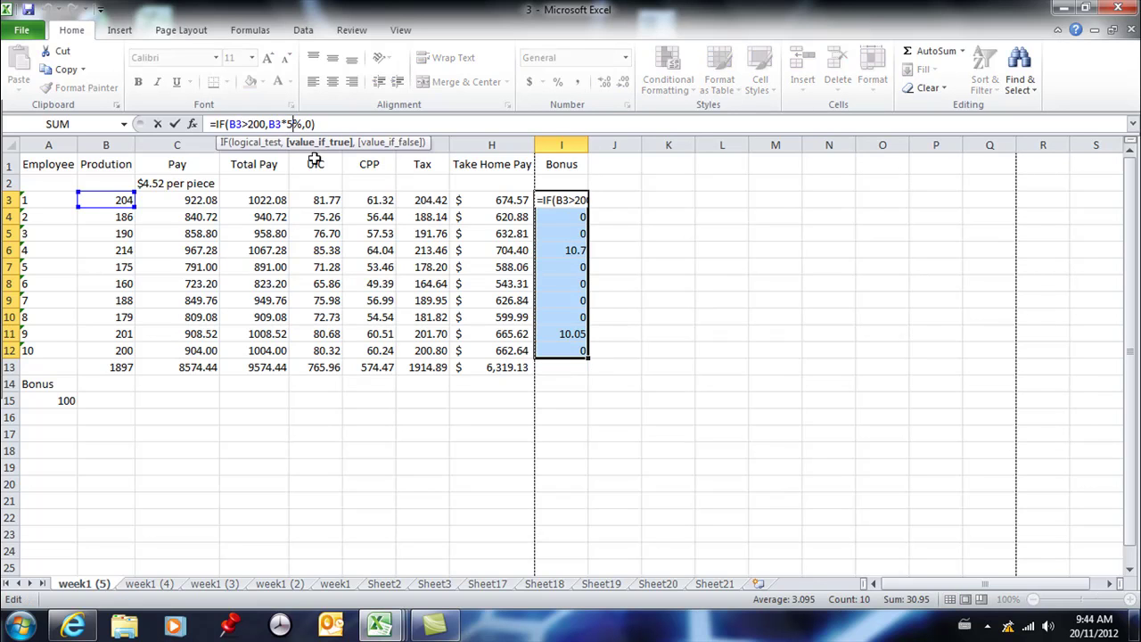
key(BackSpace)
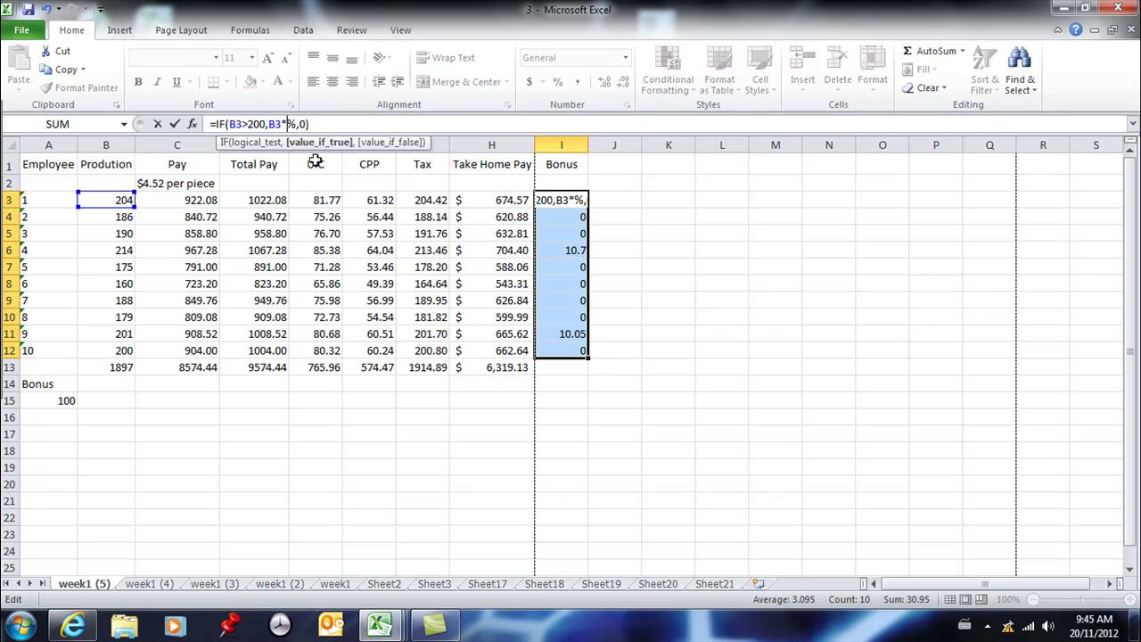
text(20)
key(Return)
click(568, 199)
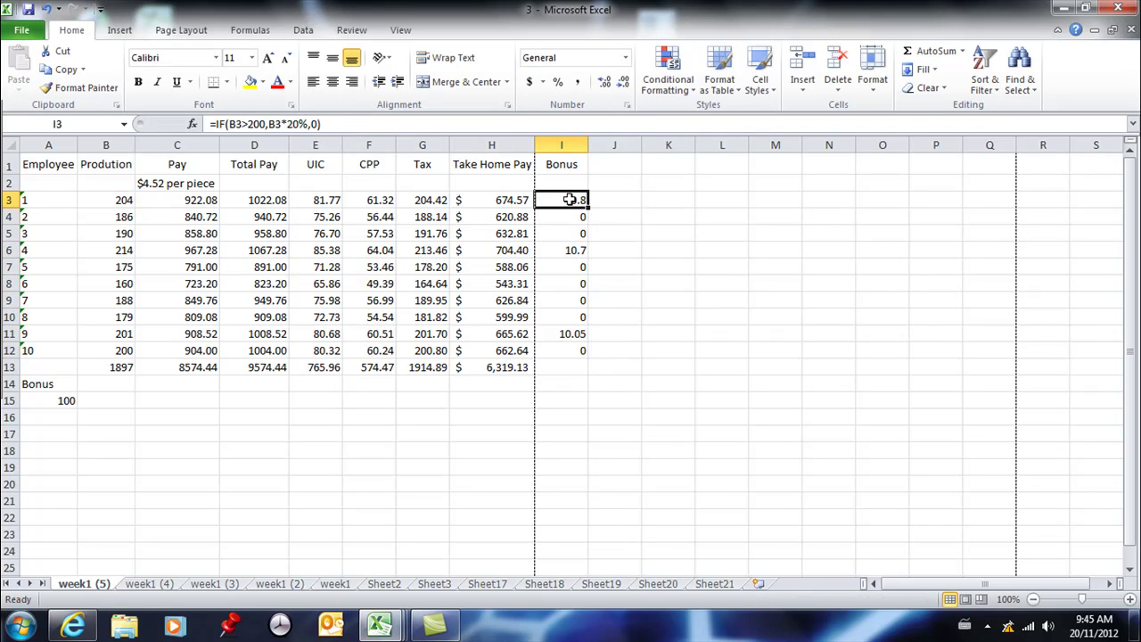
drag(586, 206, 586, 341)
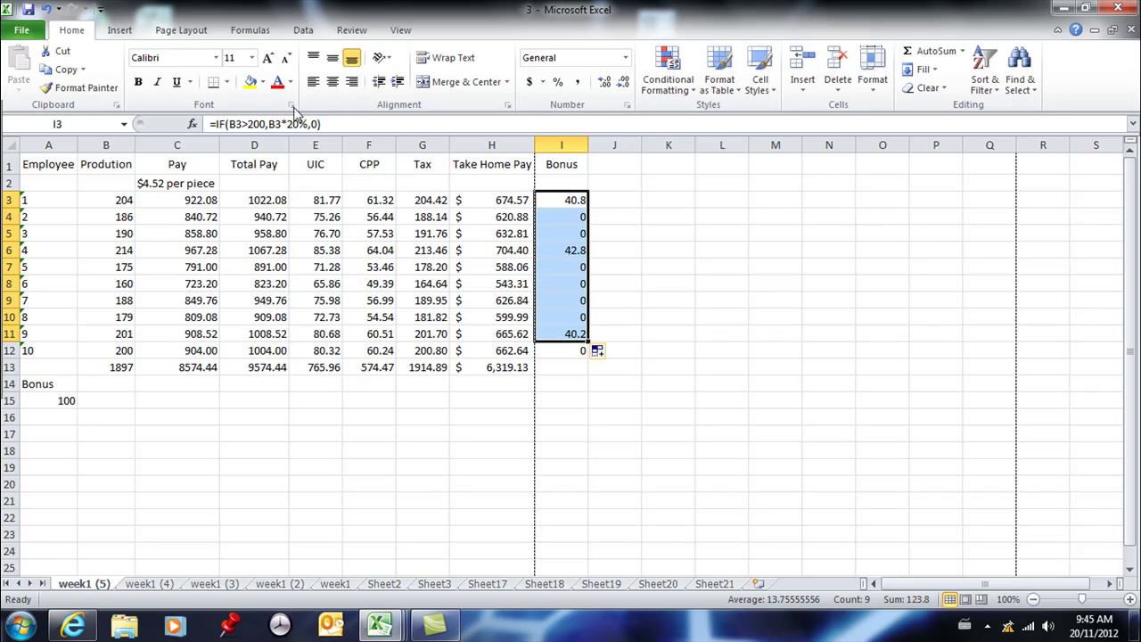